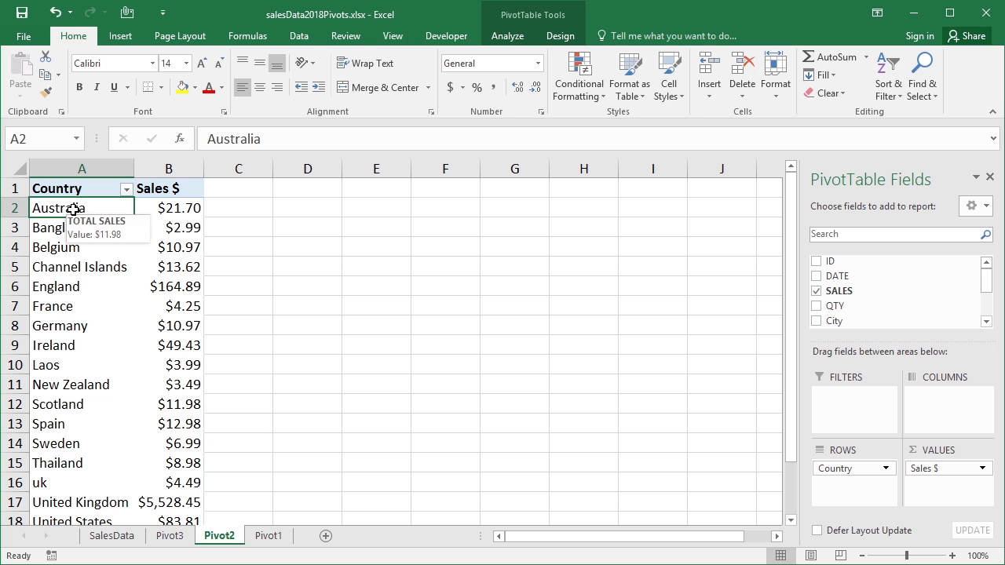
# Filter the Country field to show only Australia, Belgium, Channel Islands, England, France, Ireland and Laos.
pyautogui.click(127, 190)
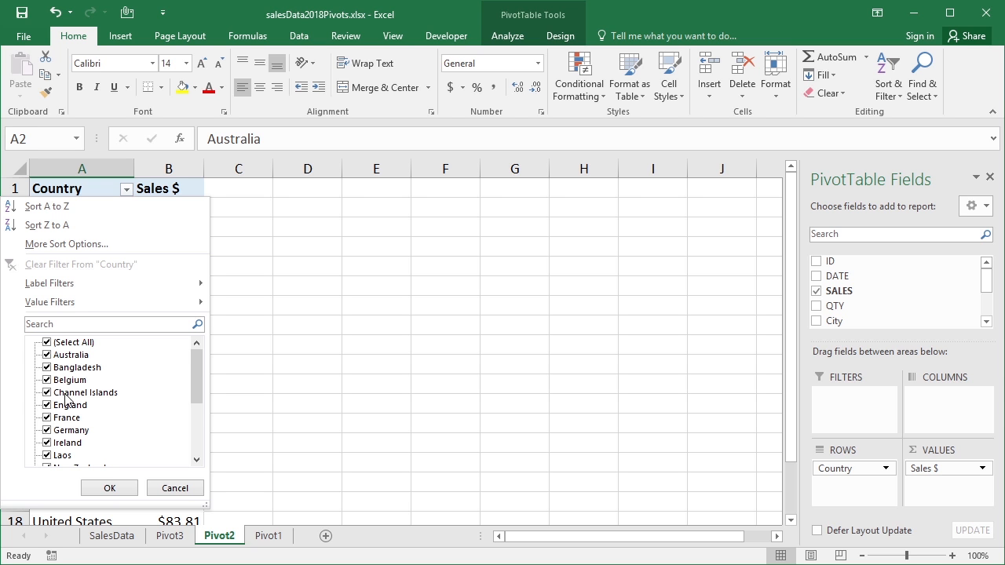
pyautogui.click(48, 345)
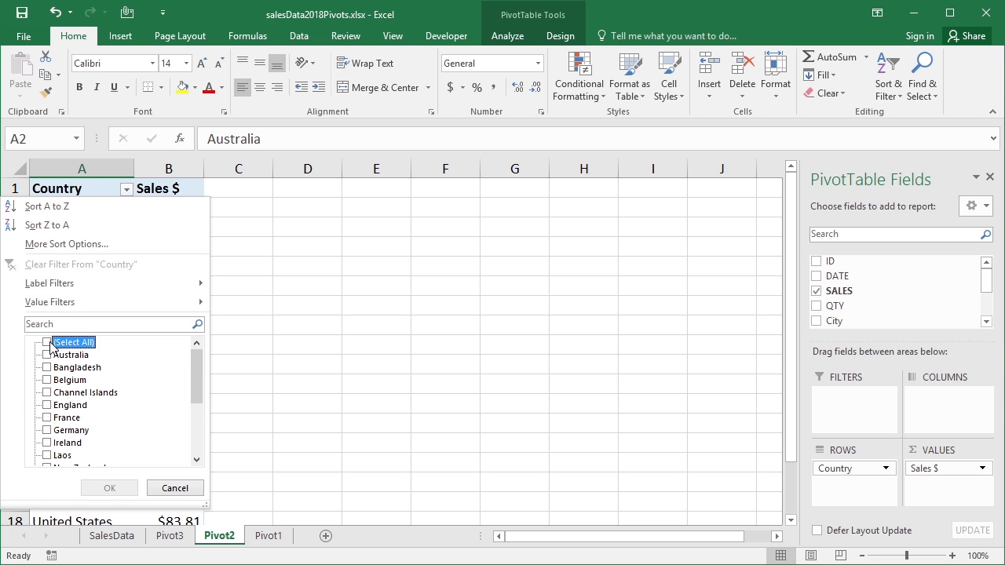
pyautogui.click(47, 355)
pyautogui.click(47, 380)
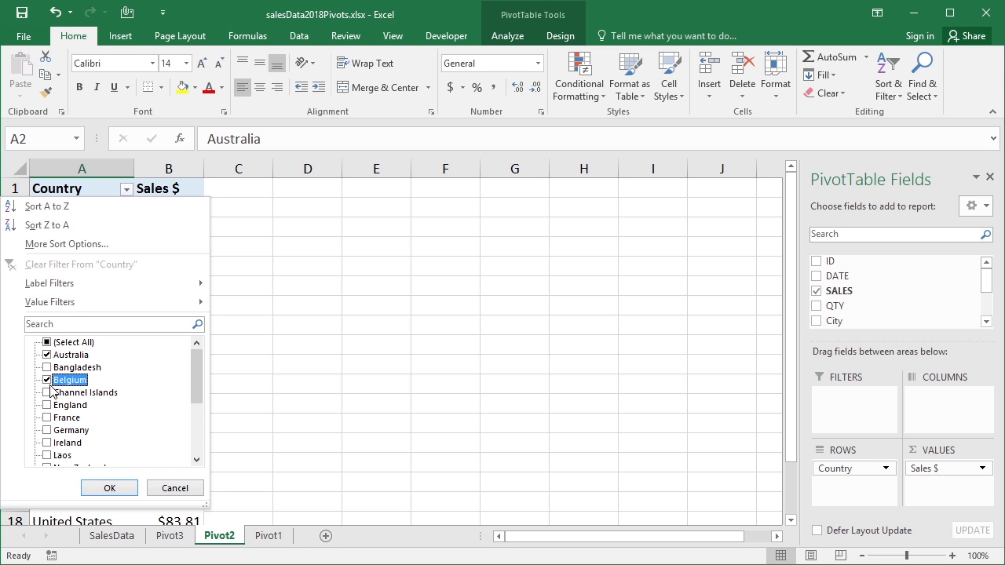
pyautogui.click(47, 392)
pyautogui.click(47, 405)
pyautogui.click(47, 418)
pyautogui.click(47, 443)
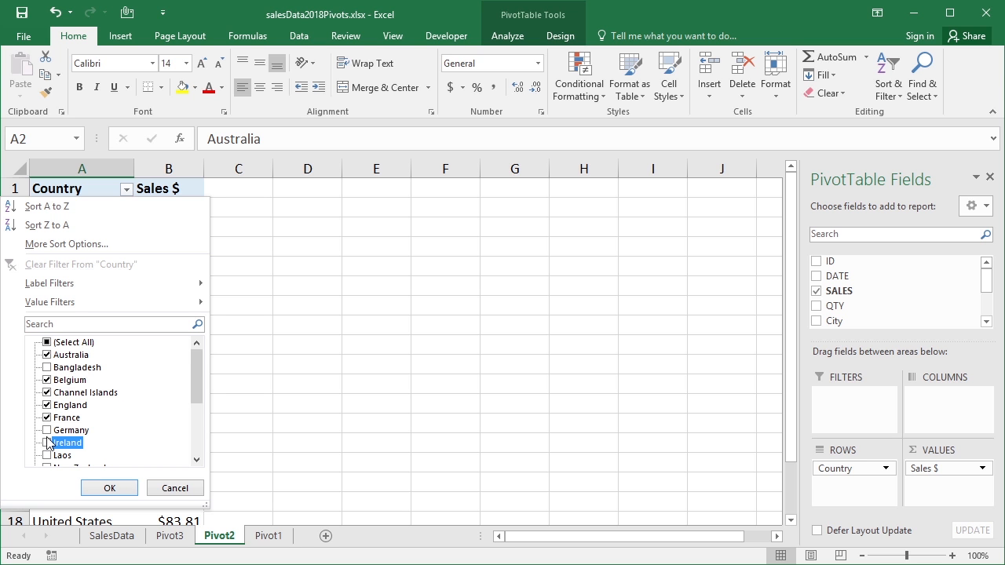
pyautogui.click(47, 455)
pyautogui.click(110, 489)
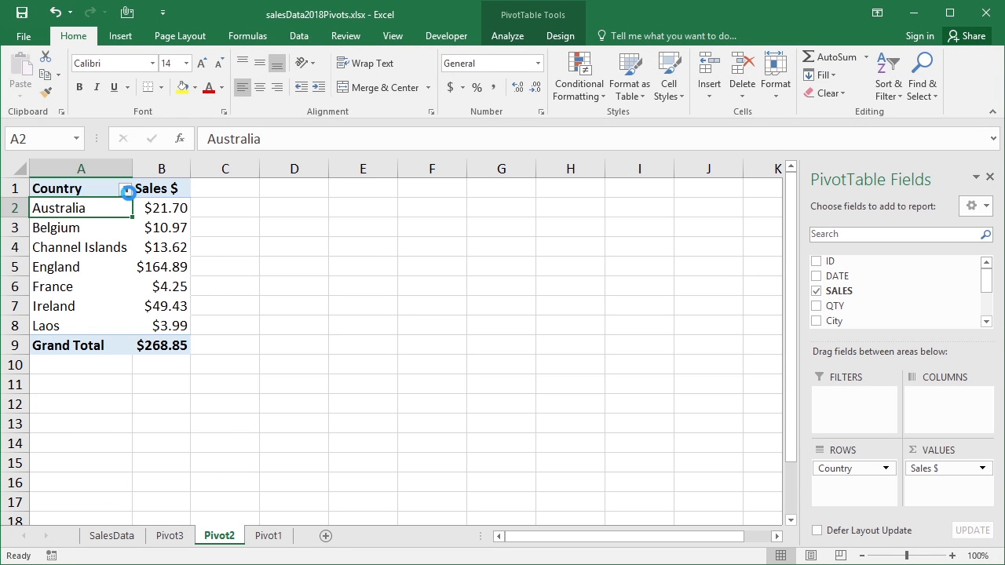
# Replace the manual Country selection with a label filter for countries that begin with S.
pyautogui.click(125, 189)
pyautogui.click(47, 343)
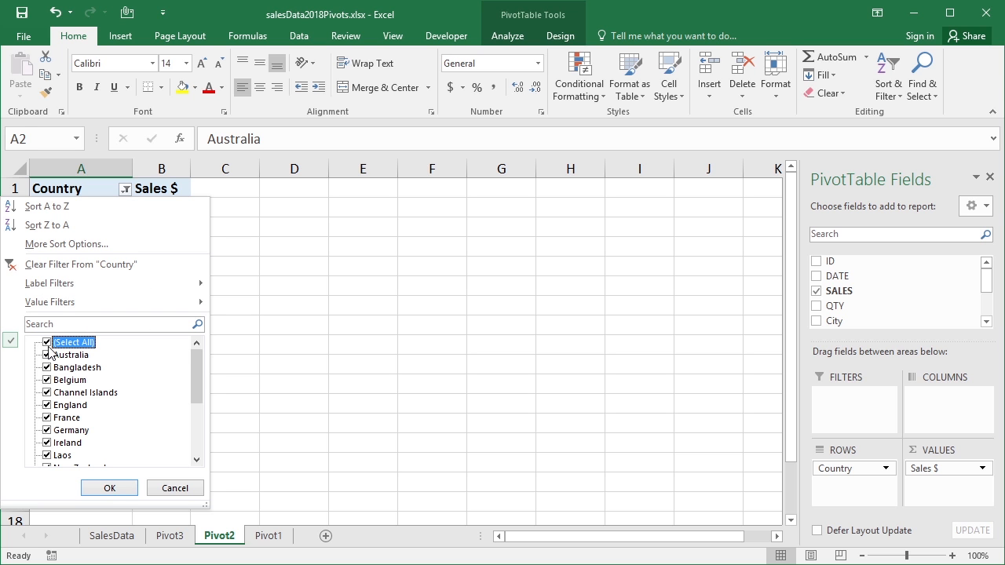
pyautogui.moveTo(97, 284)
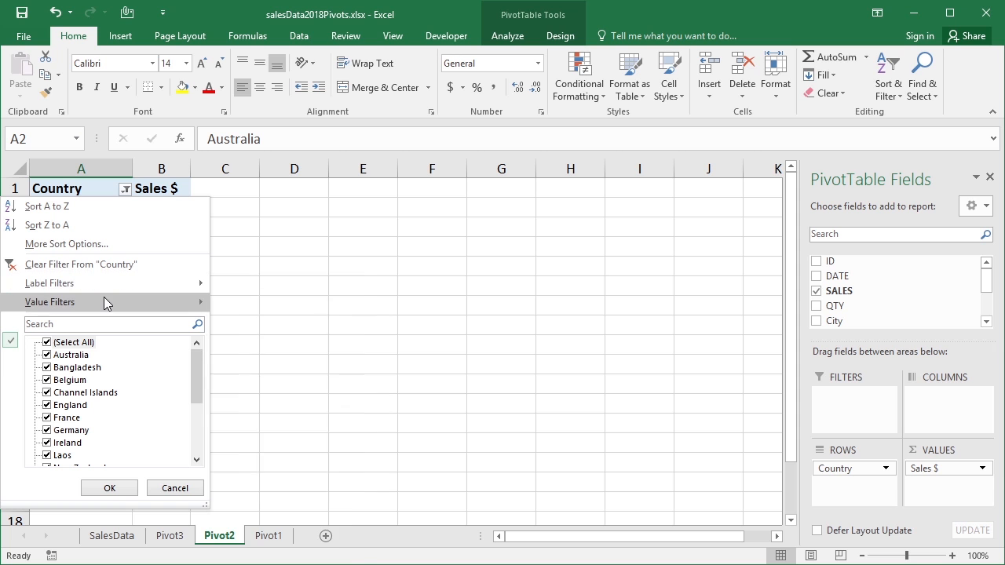
pyautogui.moveTo(104, 303)
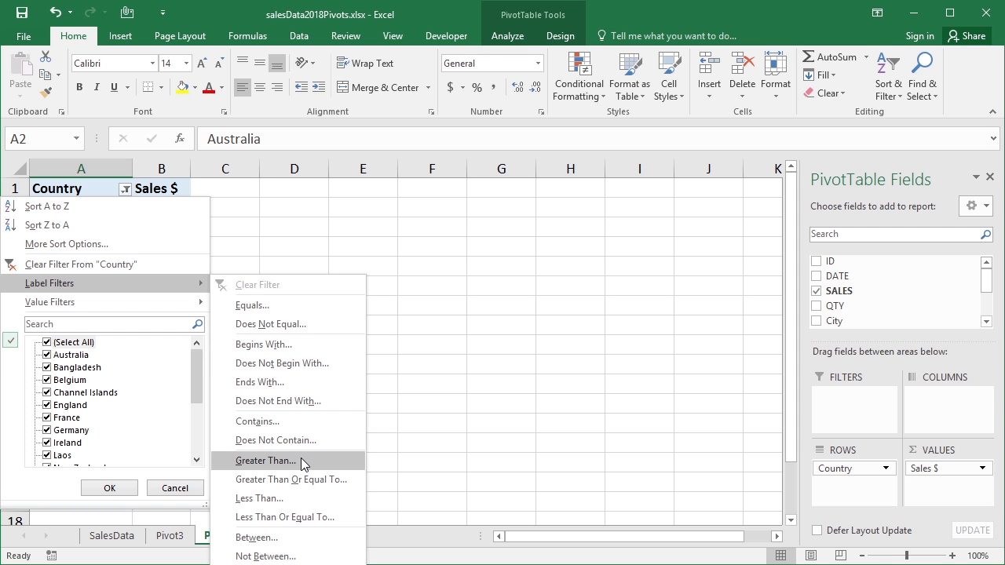
pyautogui.click(290, 346)
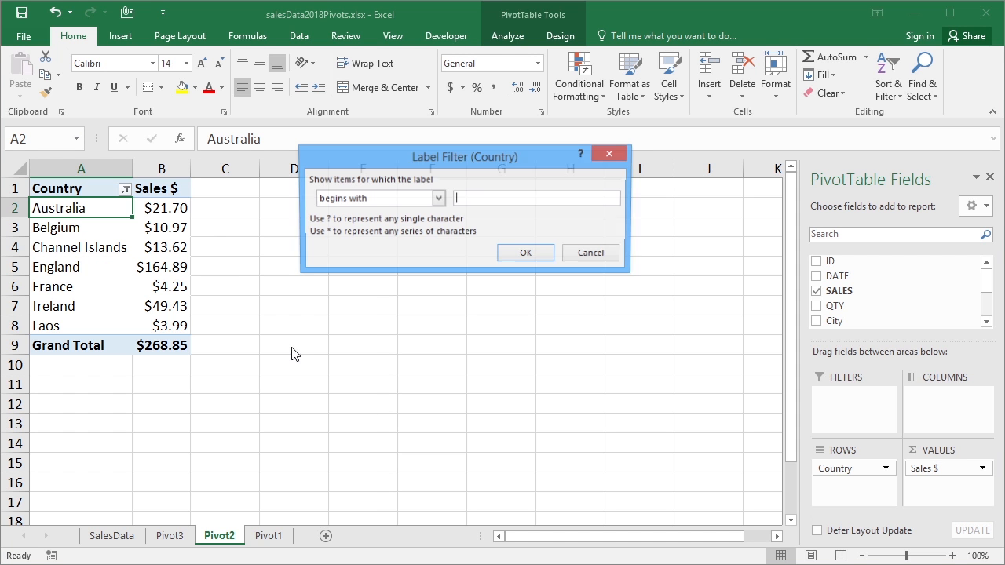
pyautogui.write('S')
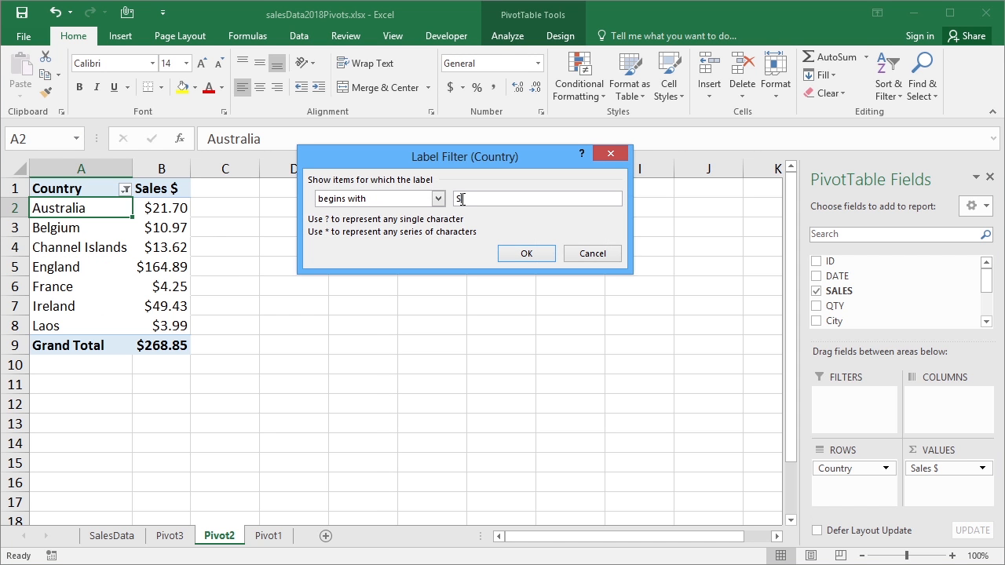
pyautogui.click(527, 253)
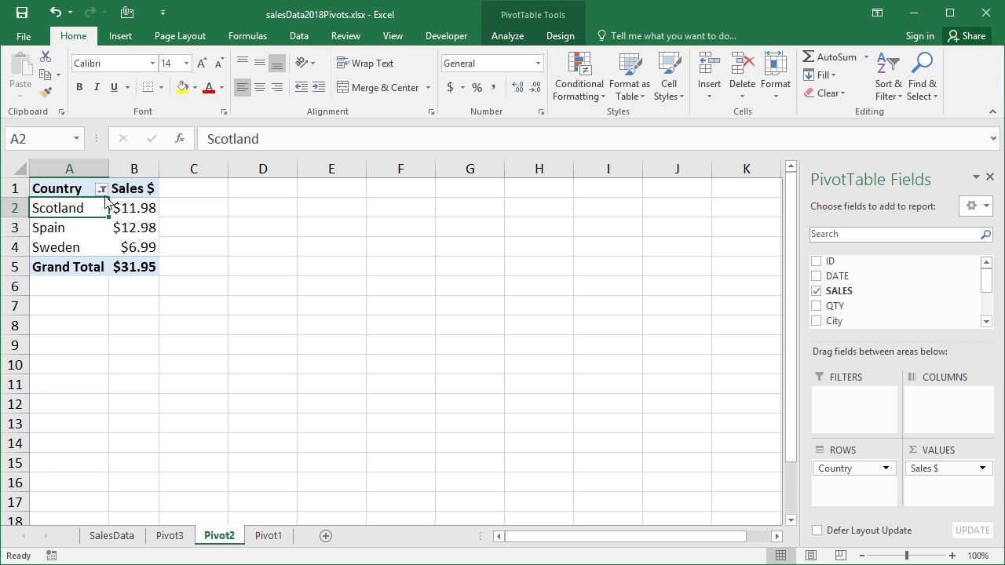
# Change the Country label filter to show items whose label begins with D.
pyautogui.moveTo(105, 196)
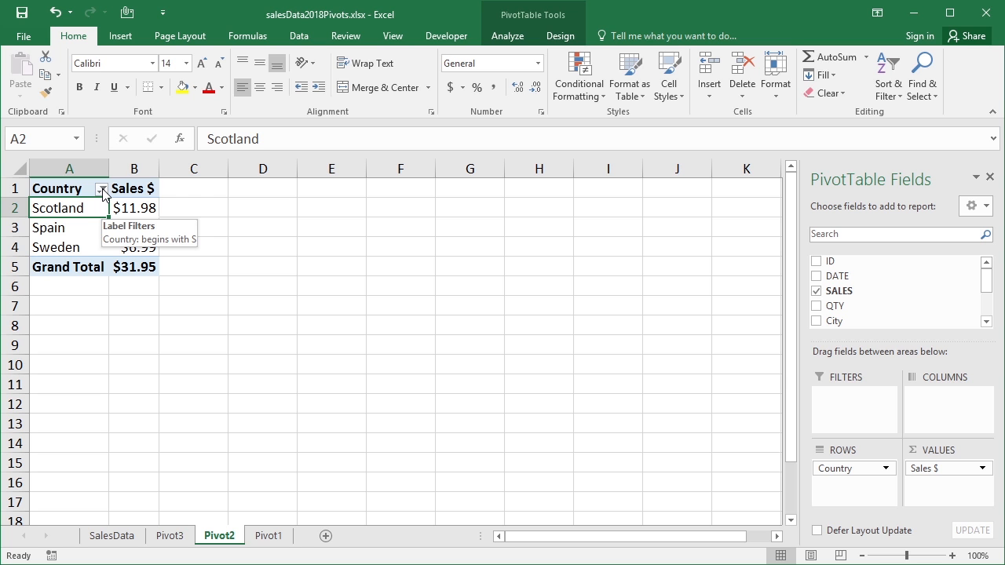
pyautogui.click(102, 190)
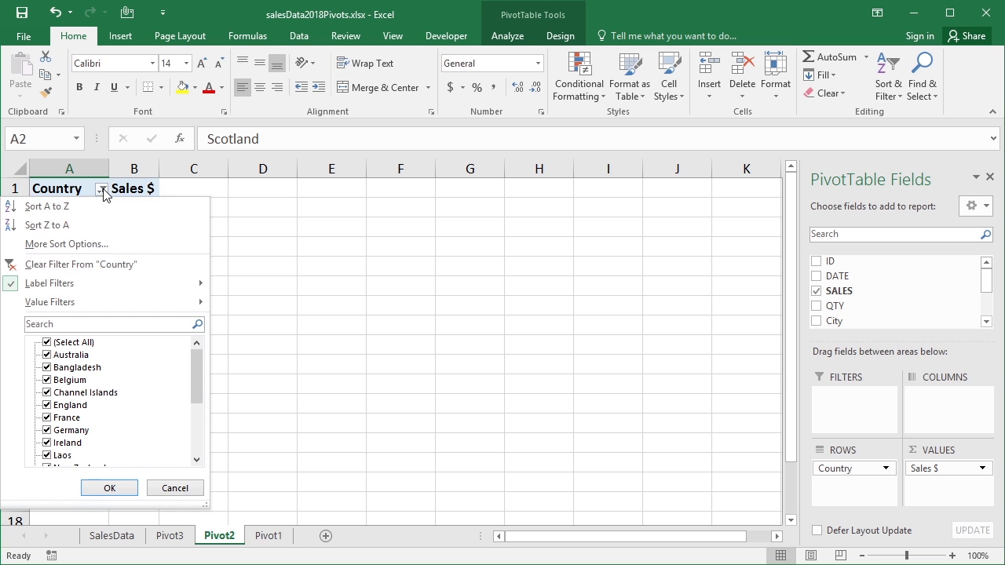
pyautogui.moveTo(12, 290)
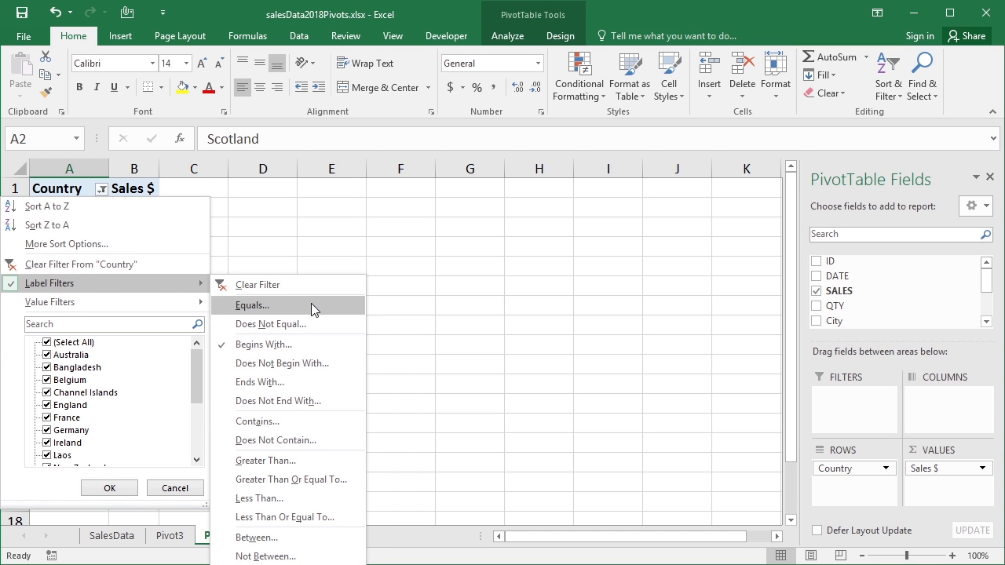
pyautogui.click(269, 348)
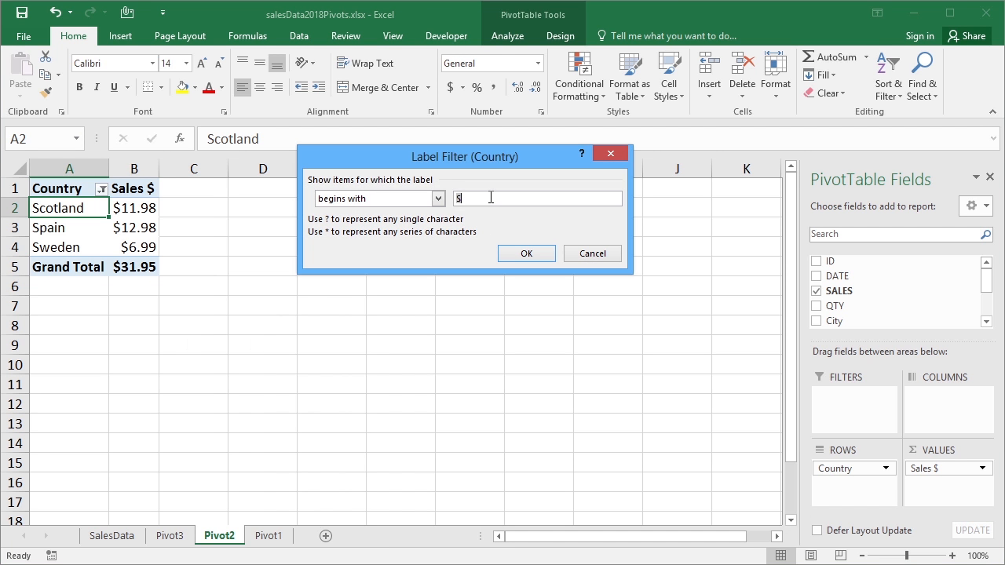
pyautogui.press('BackSpace')
pyautogui.write('D')
pyautogui.click(538, 255)
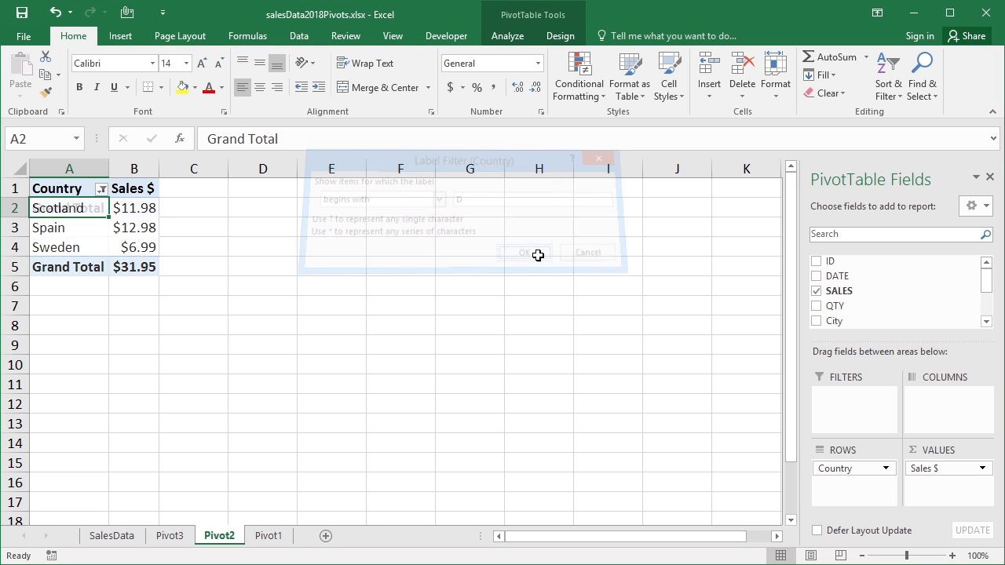
# Clear the label filter from the Country field.
pyautogui.click(102, 190)
pyautogui.moveTo(116, 282)
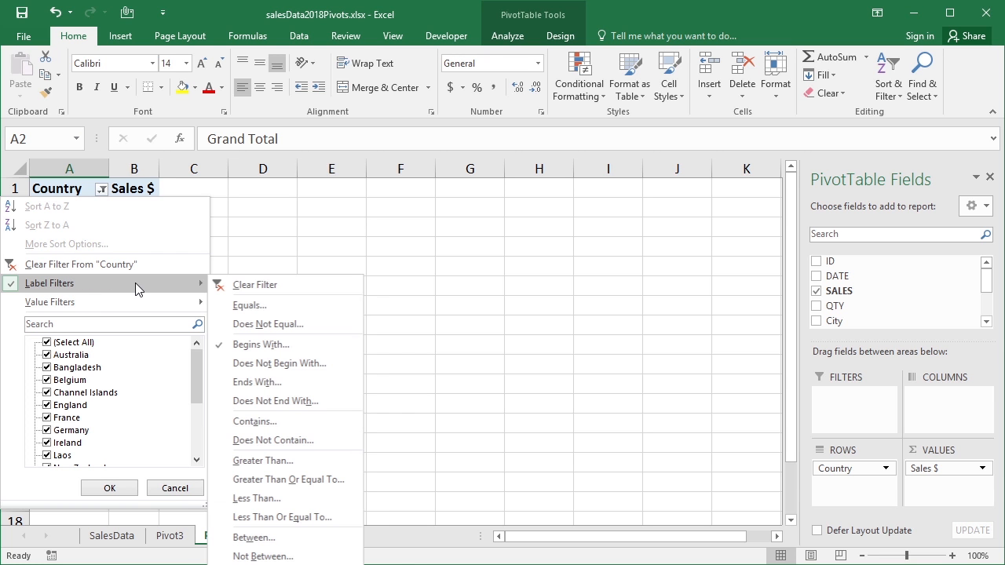
pyautogui.click(271, 284)
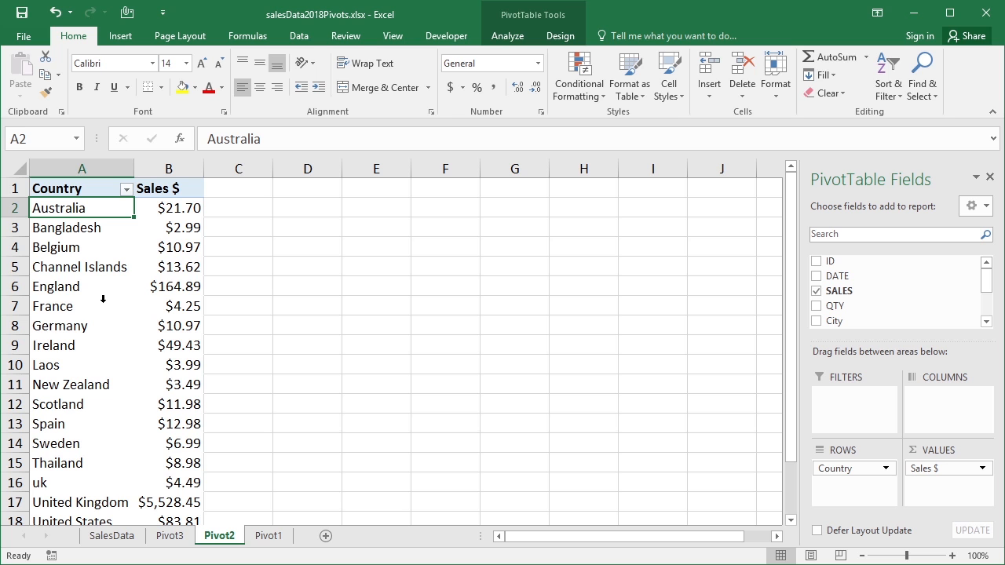
# Apply a value filter to Country showing items whose Sales $ is greater than 1000.
pyautogui.click(126, 189)
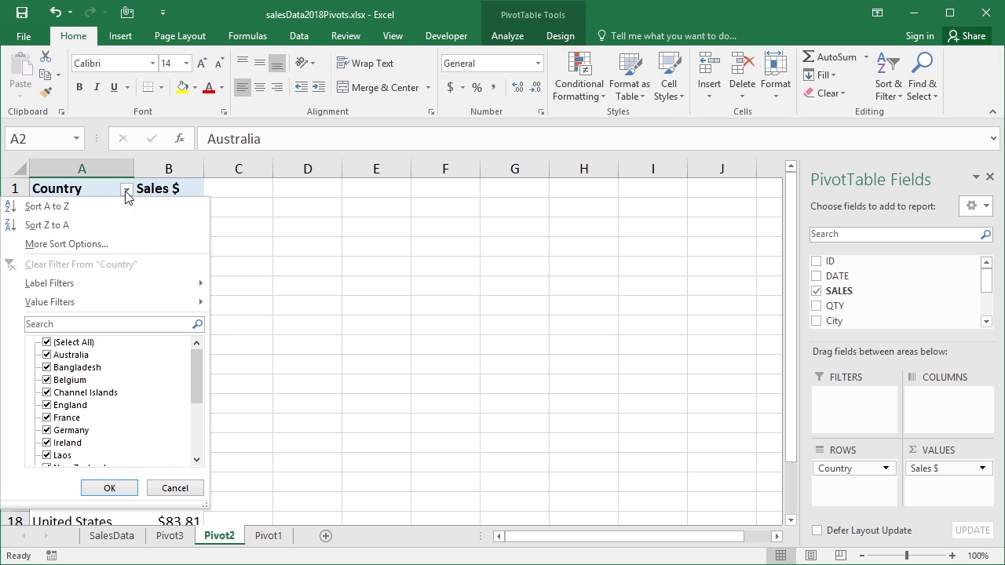
pyautogui.moveTo(135, 304)
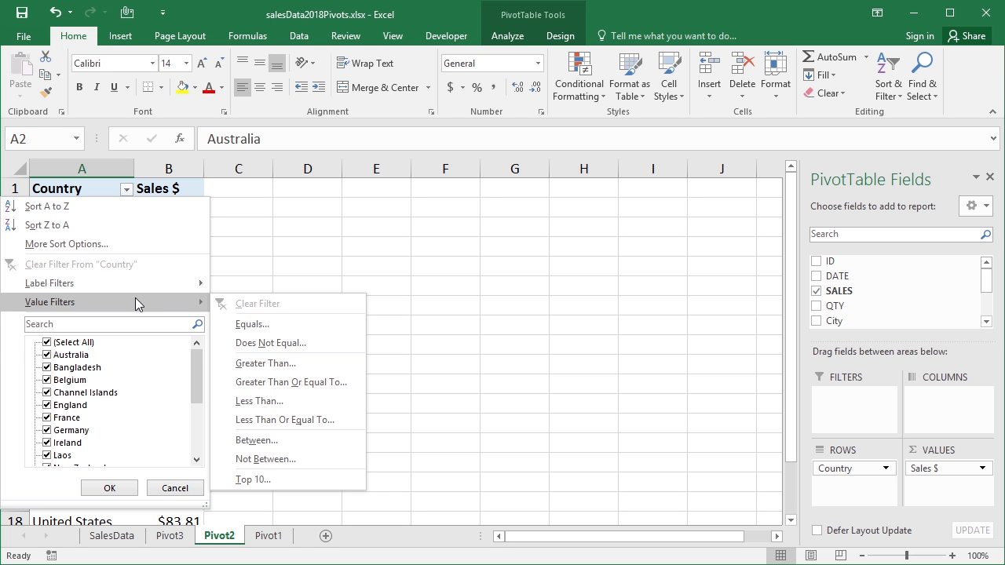
pyautogui.click(312, 363)
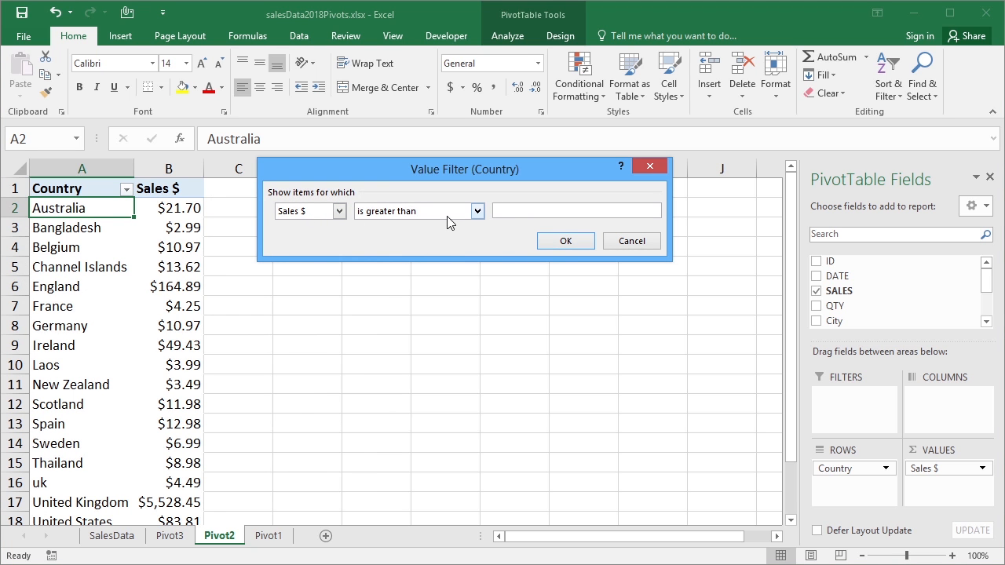
pyautogui.write('1000')
pyautogui.click(571, 238)
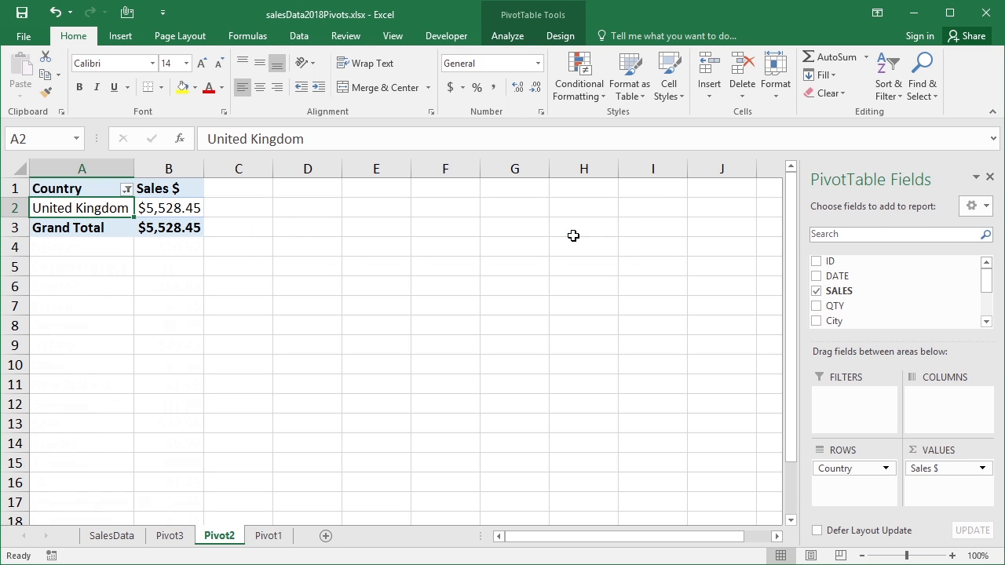
# Change the Country value filter to show items whose Sales $ is greater than 50.
pyautogui.click(127, 189)
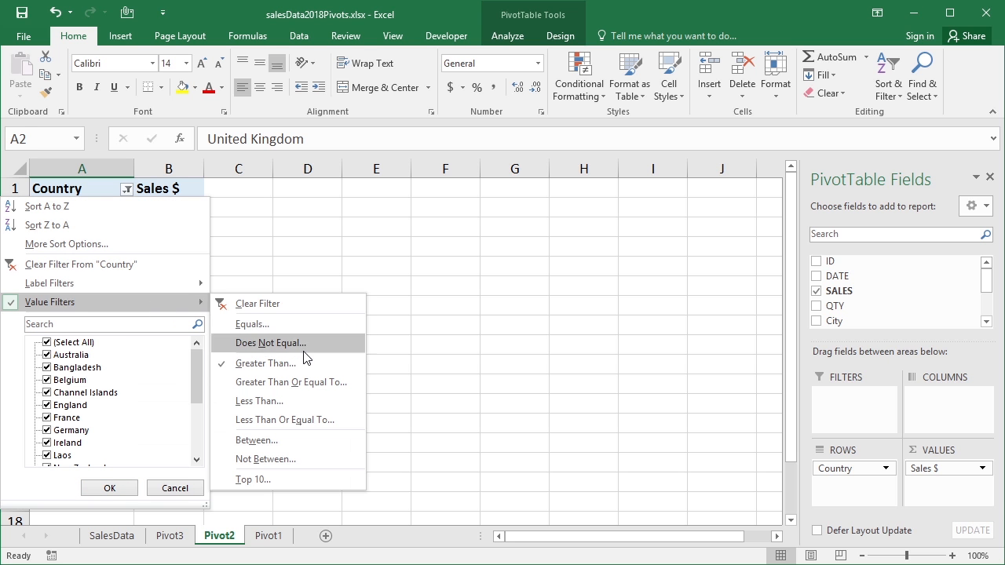
pyautogui.click(303, 364)
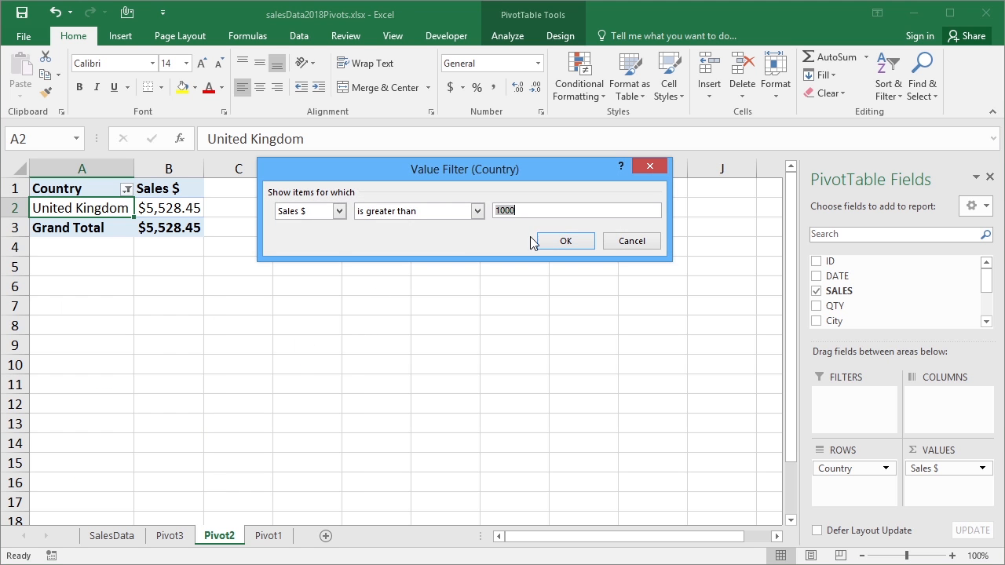
pyautogui.write('50')
pyautogui.click(555, 236)
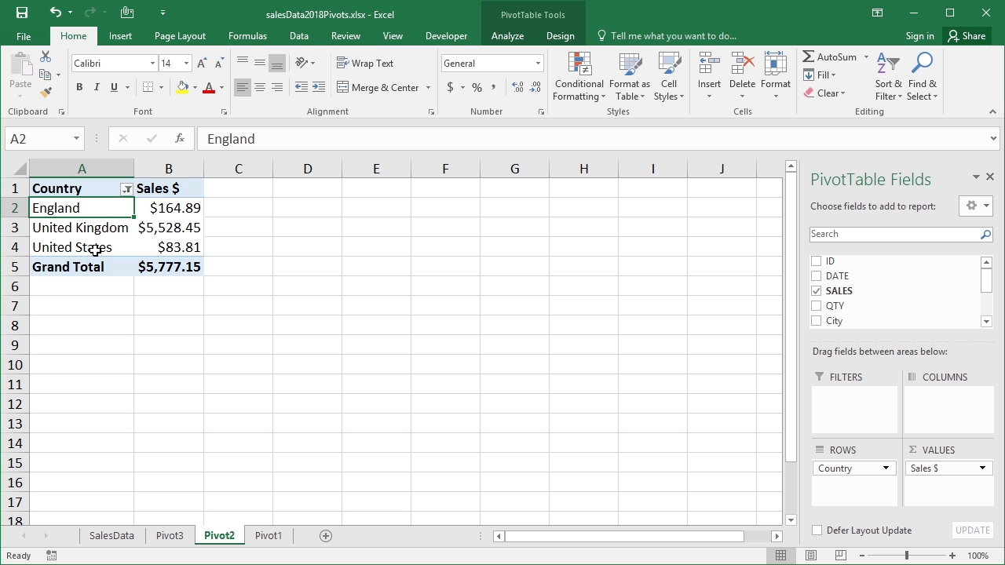
# Clear the value filter from the Country field on the Pivot2 sheet.
pyautogui.click(127, 191)
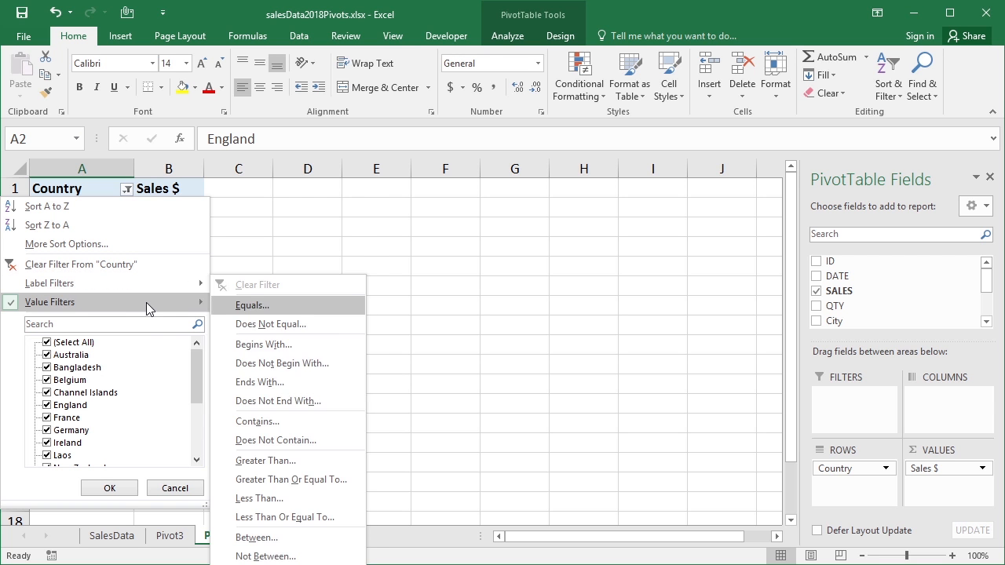
pyautogui.moveTo(147, 304)
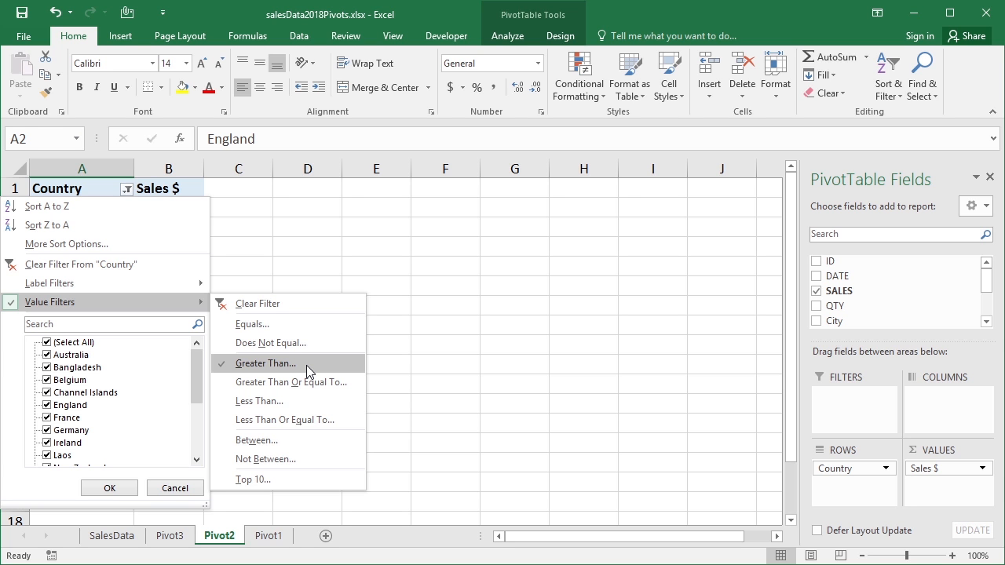
pyautogui.click(142, 264)
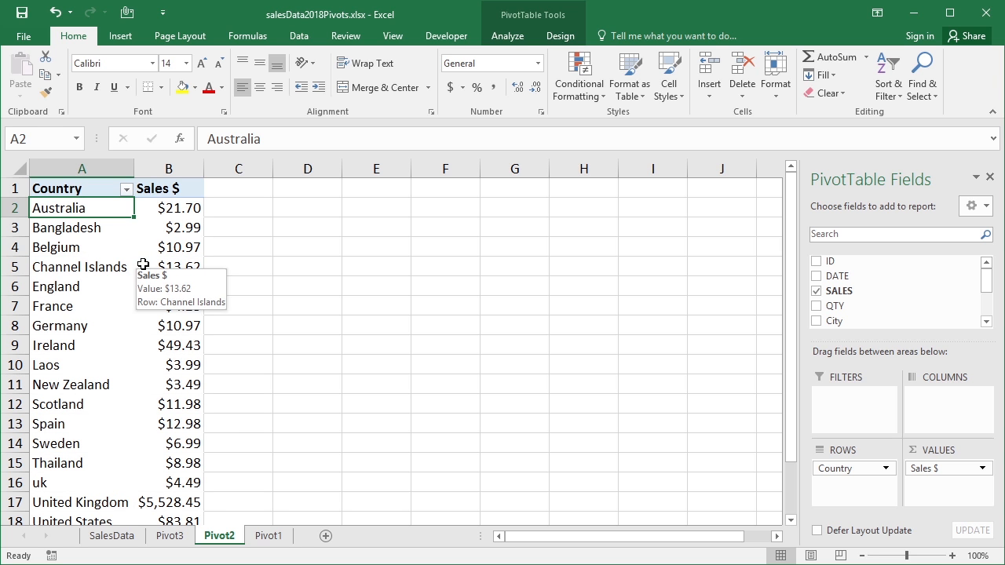
# On the Pivot1 sheet, apply a value filter to Country showing items whose AVERAGE is greater than 5.
pyautogui.click(270, 535)
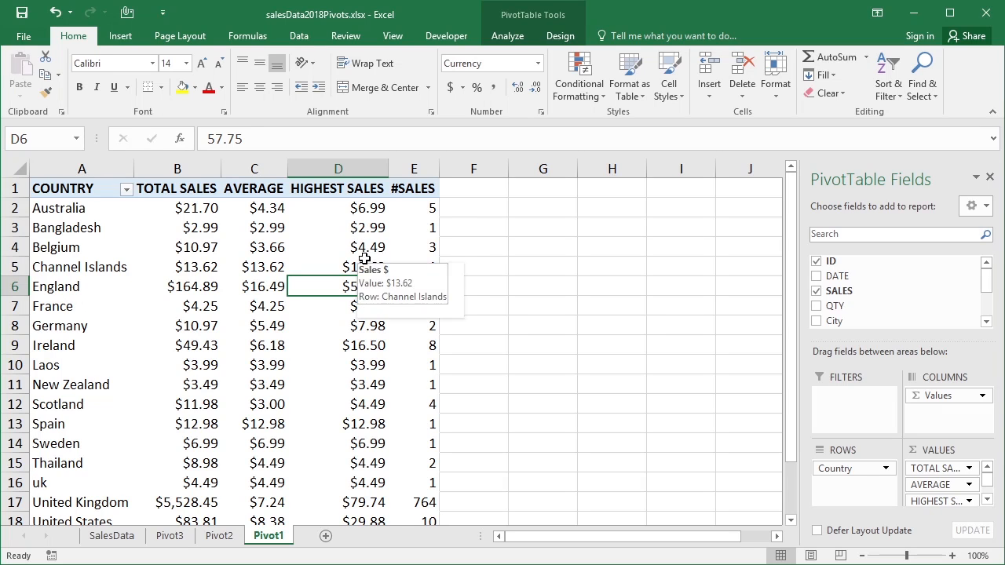
pyautogui.click(126, 190)
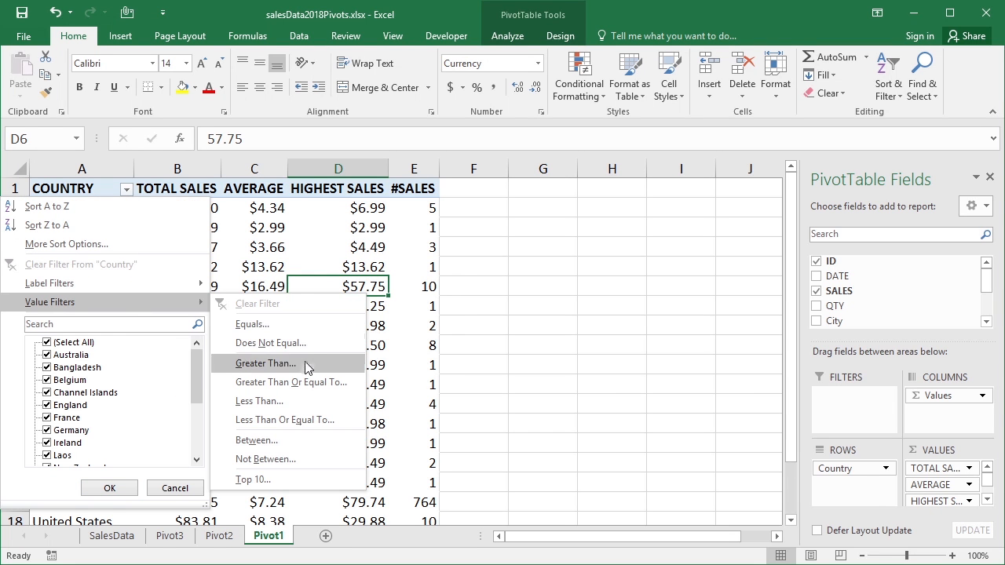
pyautogui.click(279, 365)
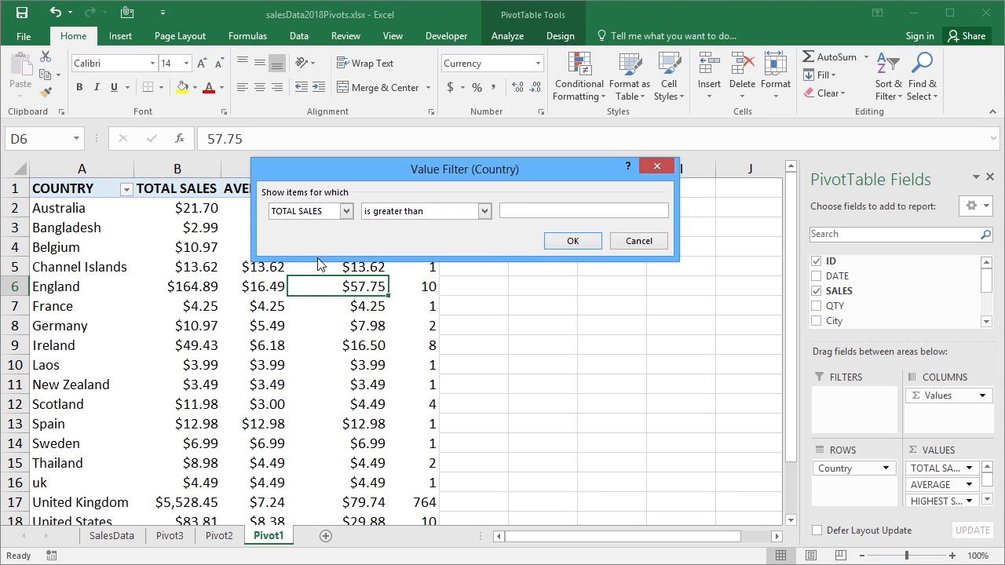
pyautogui.click(346, 212)
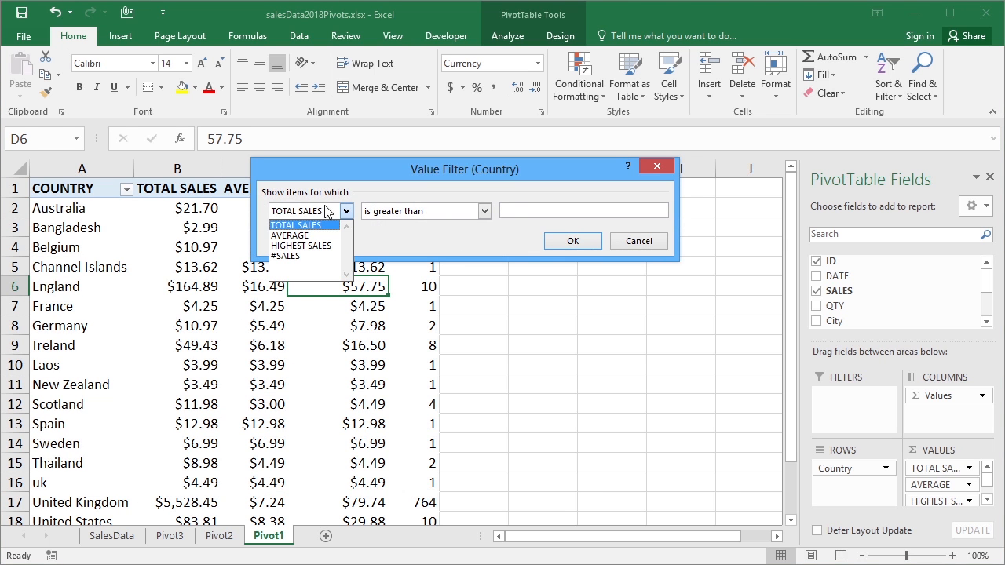
pyautogui.click(294, 237)
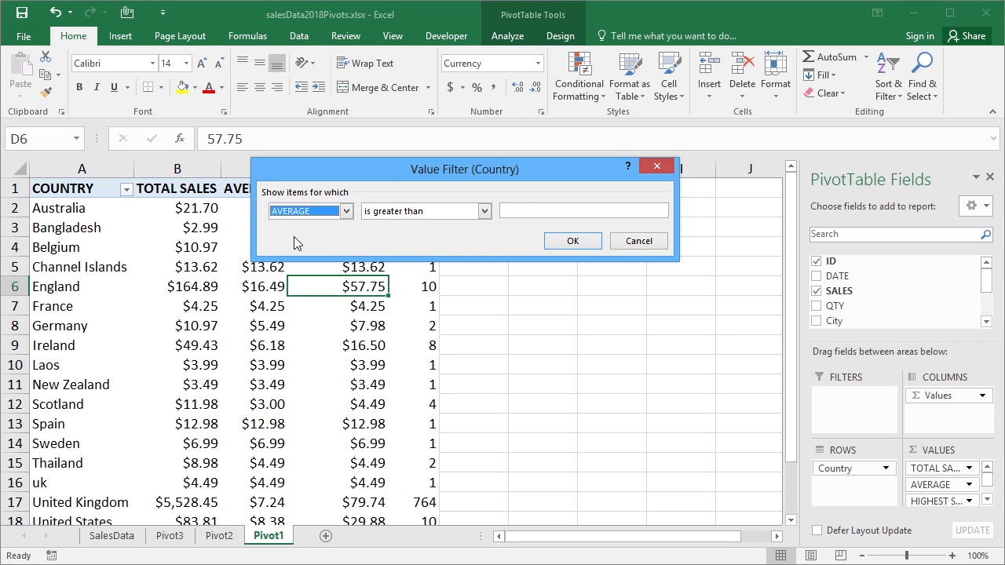
pyautogui.click(527, 211)
pyautogui.write('5')
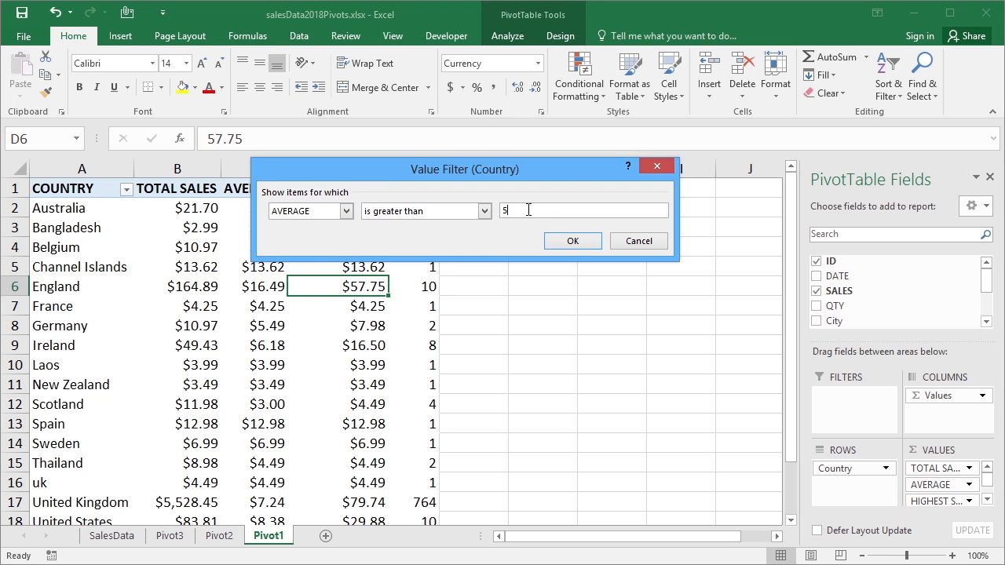
pyautogui.click(571, 241)
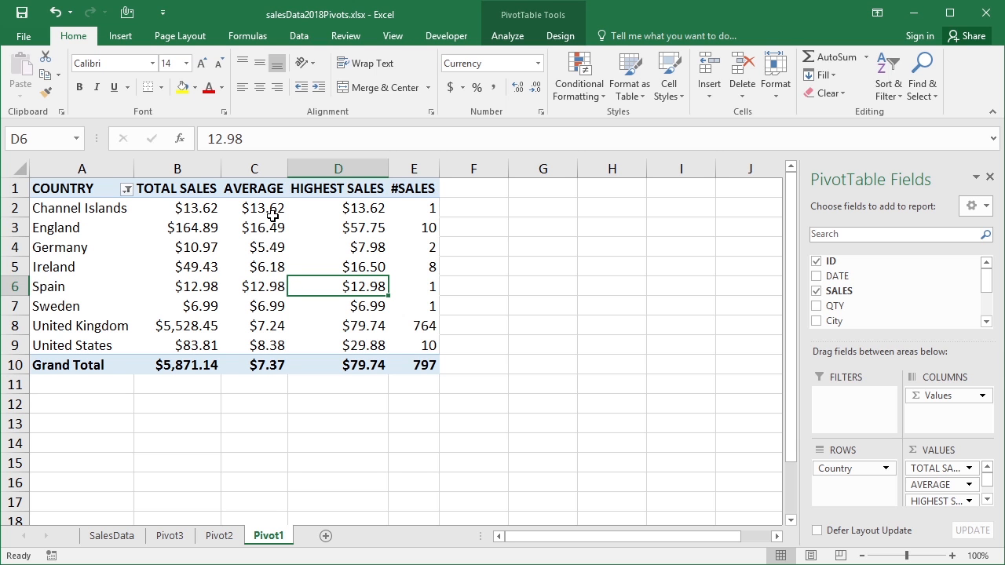
# Review which value fields the Country value filter can use, and clear the filter from Country on the Pivot1 sheet.
pyautogui.click(126, 189)
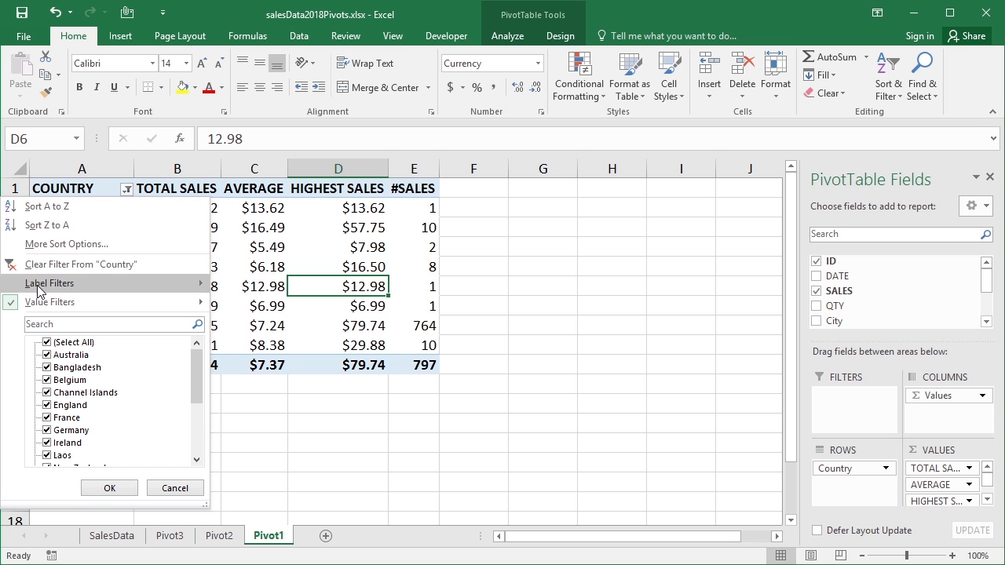
pyautogui.moveTo(47, 302)
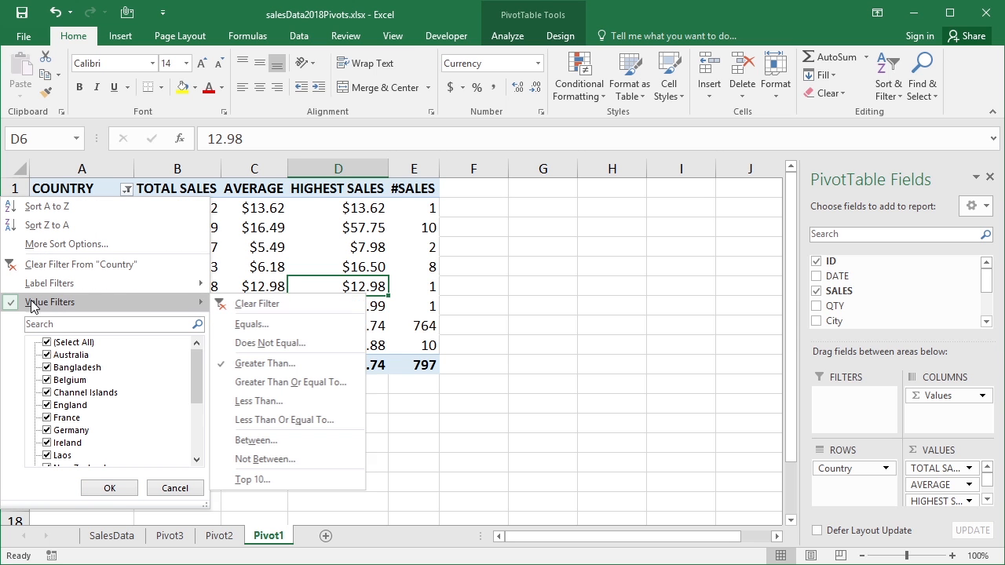
pyautogui.click(303, 367)
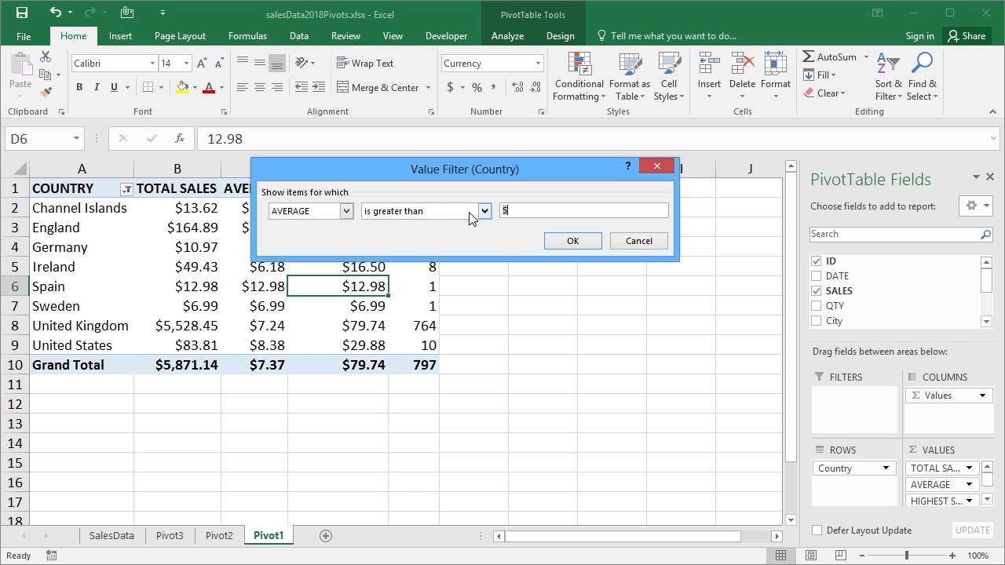
pyautogui.click(346, 212)
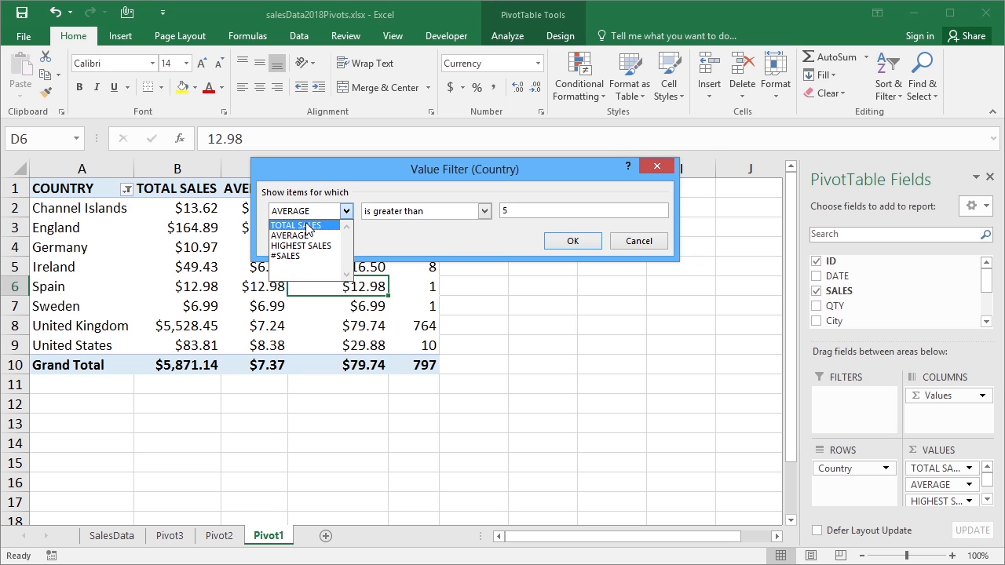
pyautogui.click(589, 243)
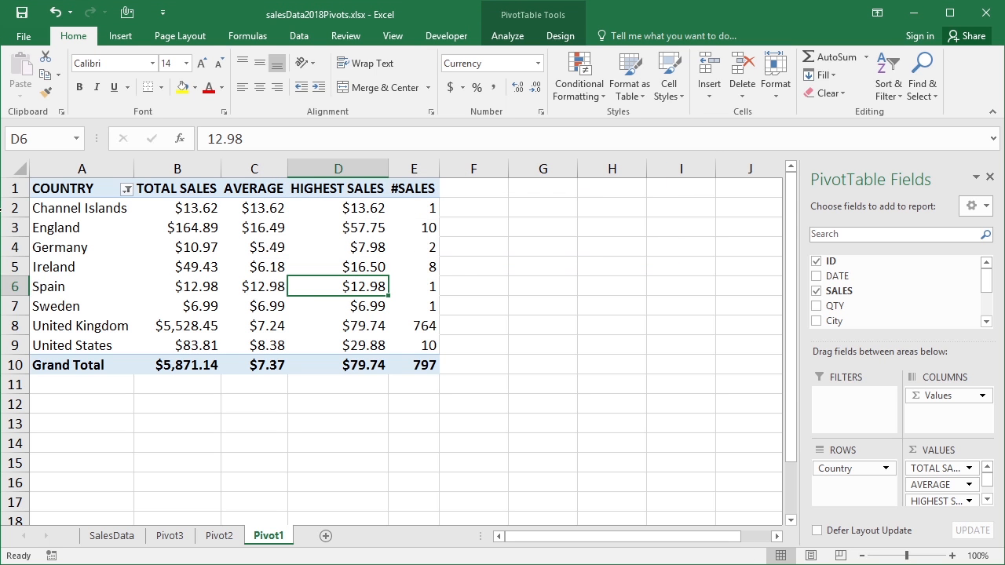
pyautogui.click(126, 190)
pyautogui.click(102, 262)
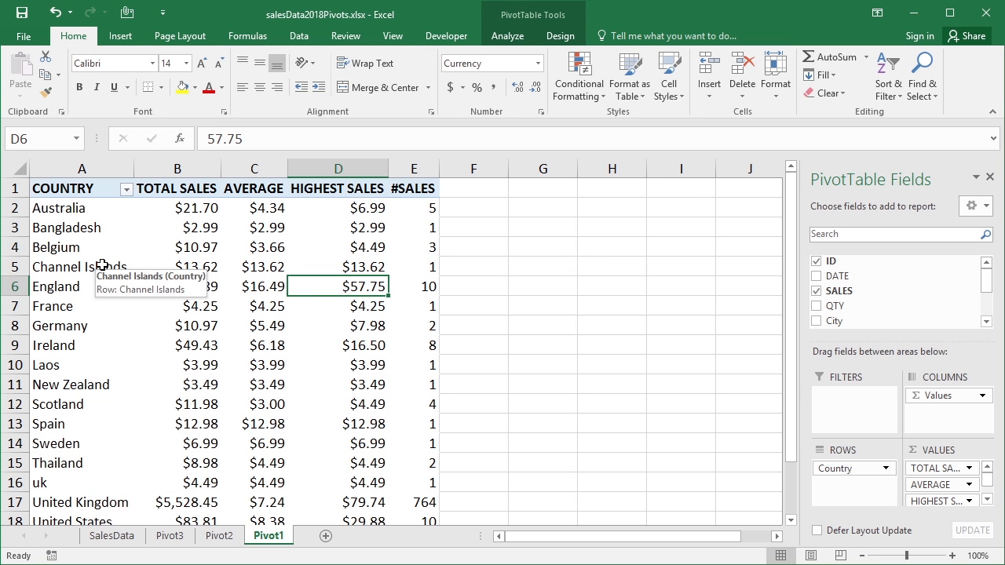
# On the Pivot3 sheet, apply a date filter to the Years field showing items dated before 12/31/2014.
pyautogui.click(174, 540)
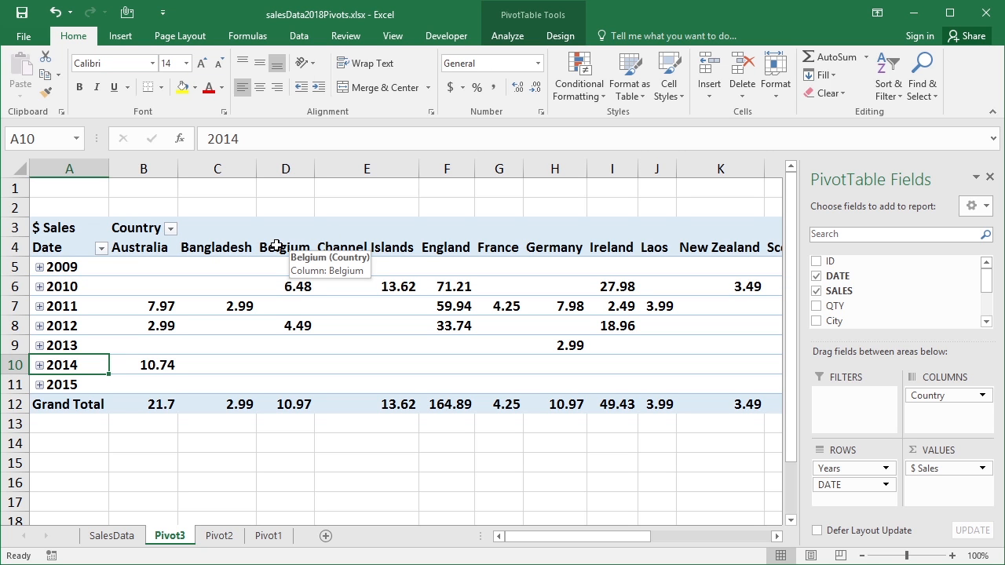
pyautogui.click(100, 248)
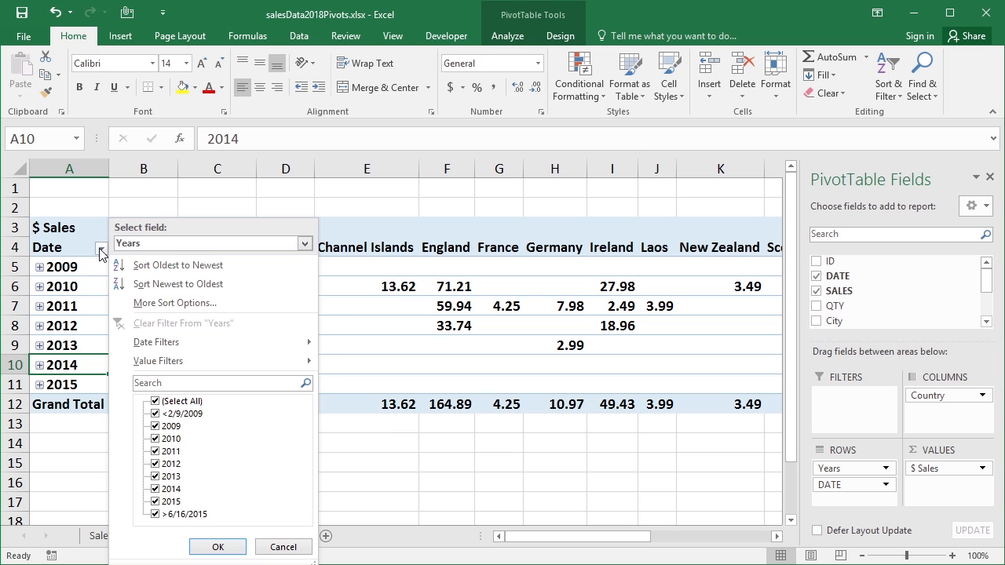
pyautogui.moveTo(228, 341)
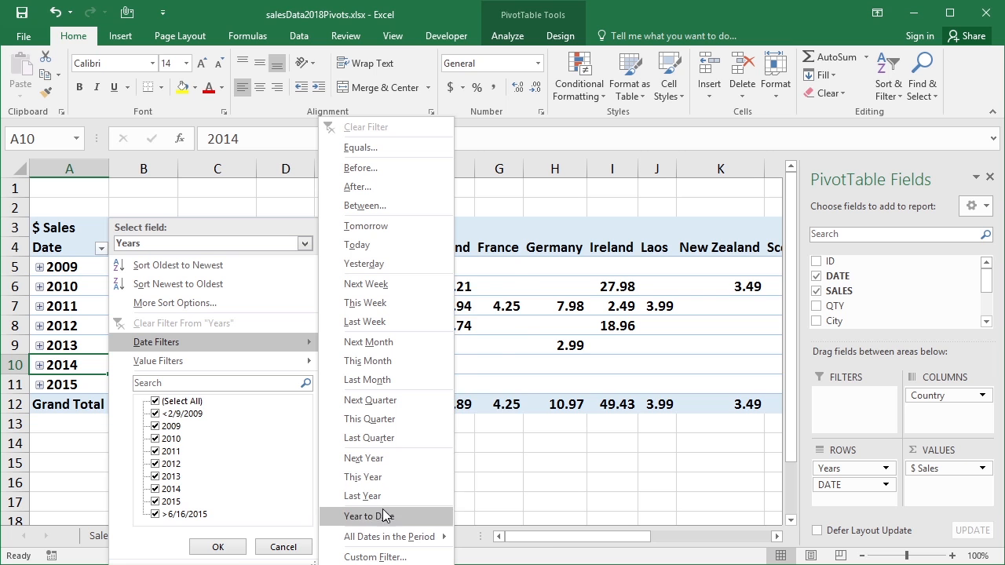
pyautogui.moveTo(408, 544)
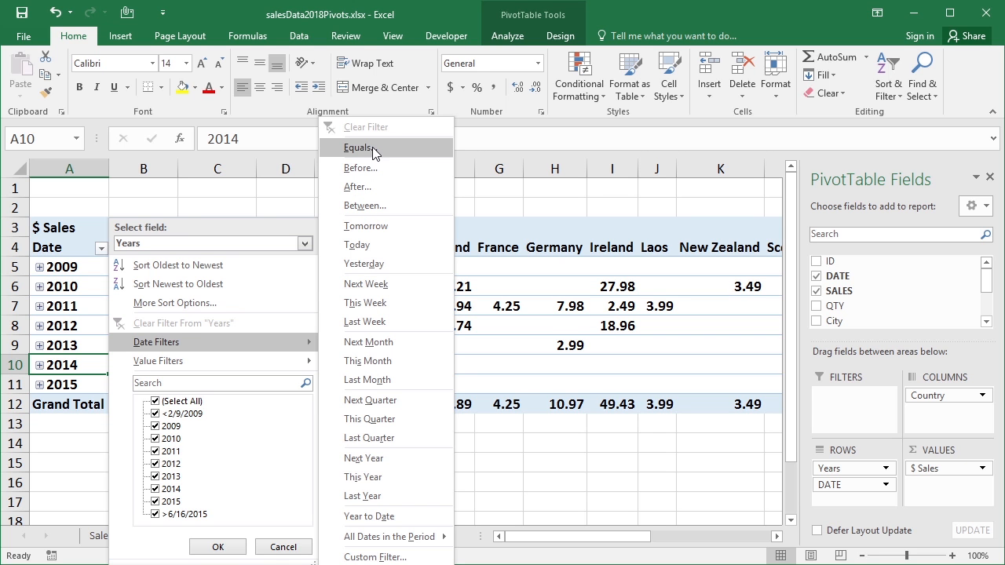
pyautogui.click(379, 170)
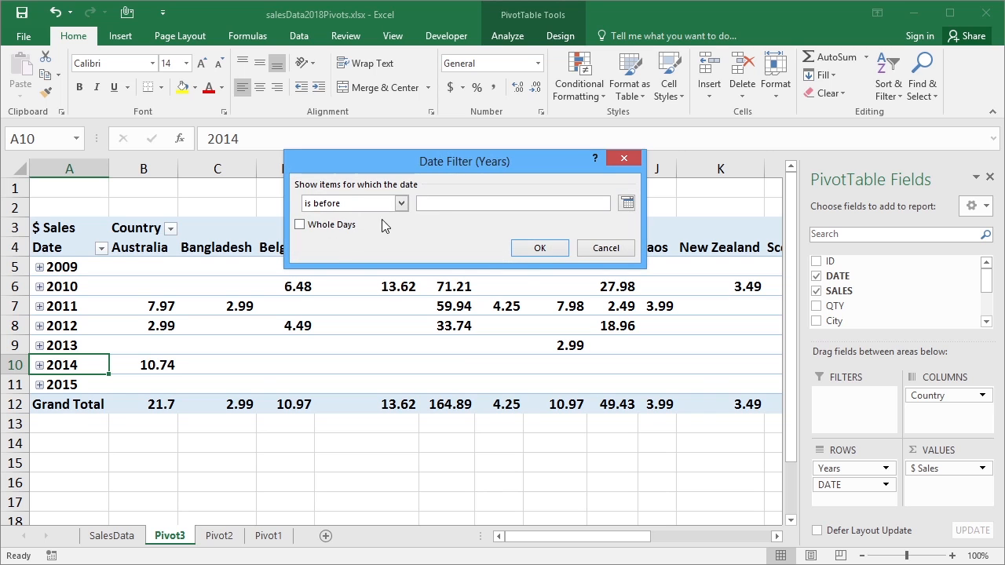
pyautogui.click(626, 204)
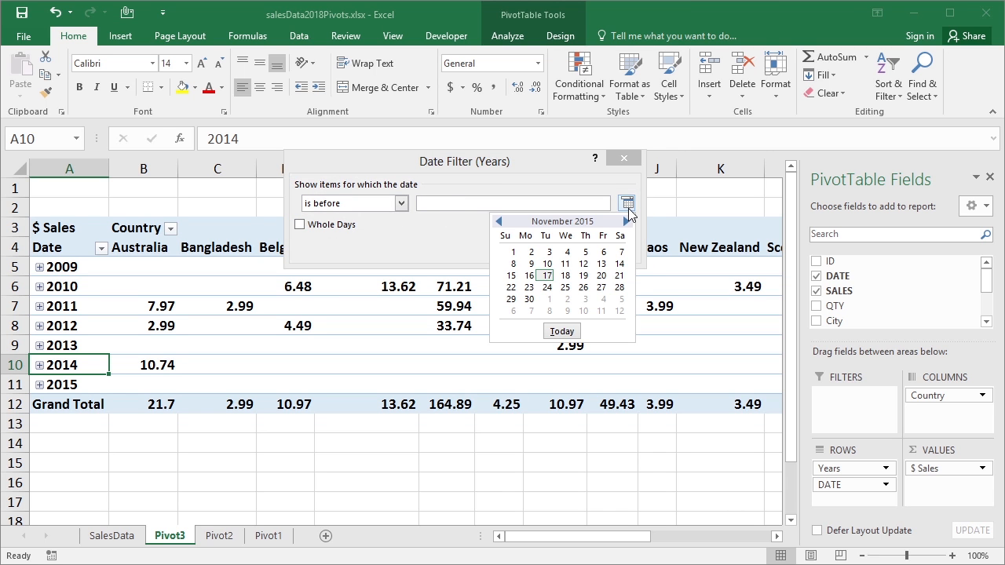
pyautogui.click(500, 221)
pyautogui.click(500, 222)
pyautogui.click(500, 222)
pyautogui.click(500, 221)
pyautogui.click(500, 221)
pyautogui.click(500, 222)
pyautogui.click(500, 222)
pyautogui.click(500, 222)
pyautogui.click(500, 221)
pyautogui.click(500, 222)
pyautogui.click(500, 222)
pyautogui.click(500, 221)
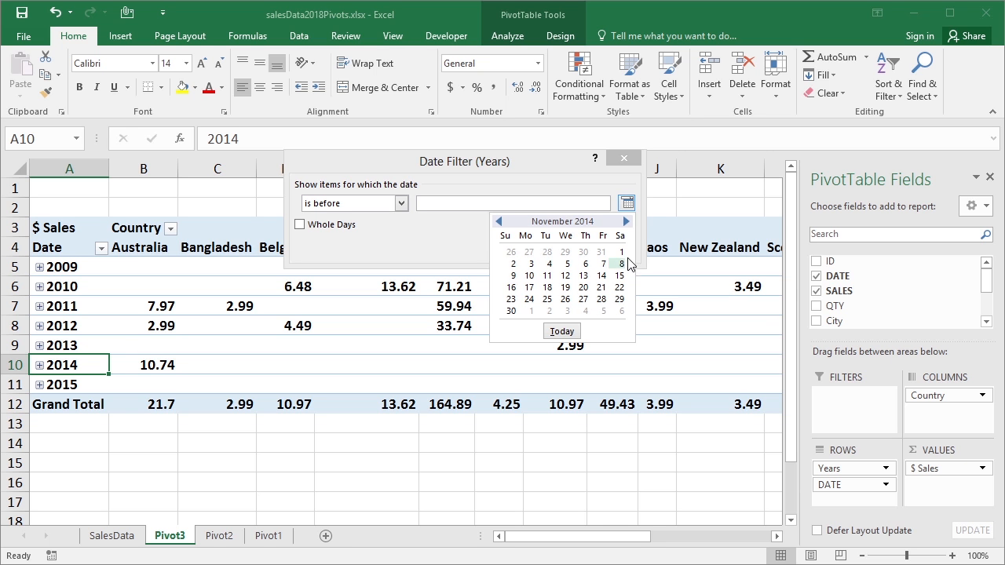
pyautogui.click(625, 221)
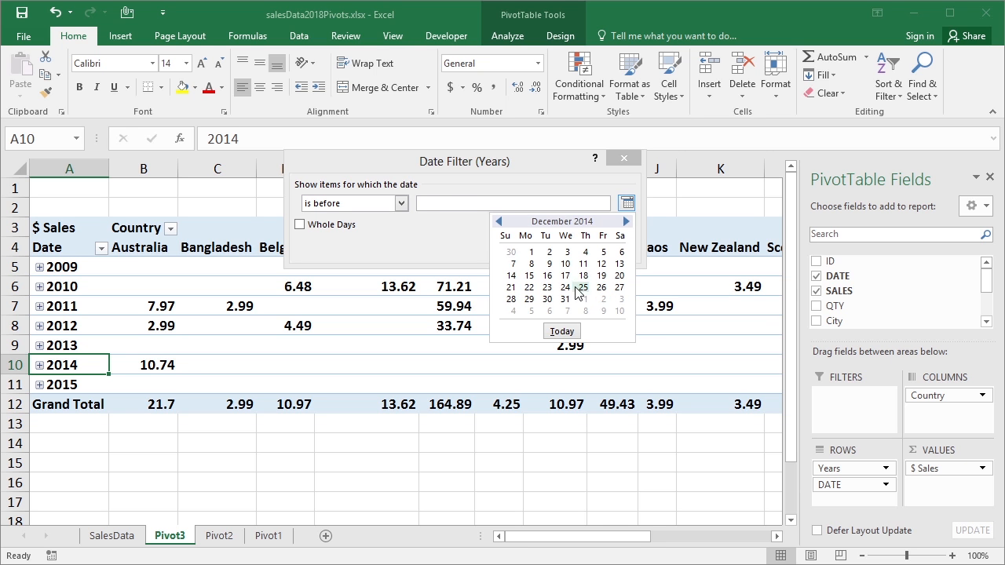
pyautogui.click(565, 299)
pyautogui.click(524, 249)
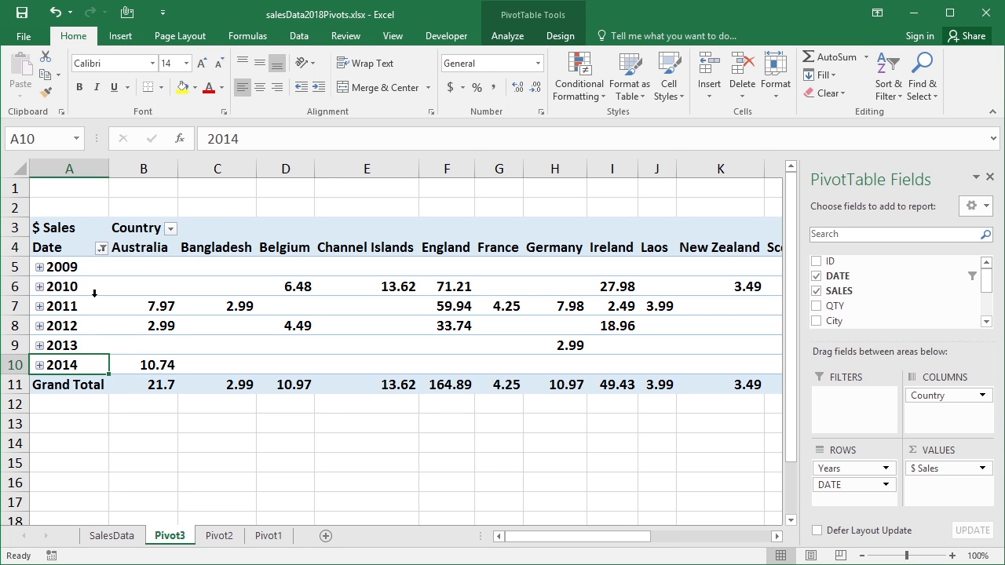
# Check the date filter applied to the Date rows and clear the filter from the Years field.
pyautogui.moveTo(104, 260)
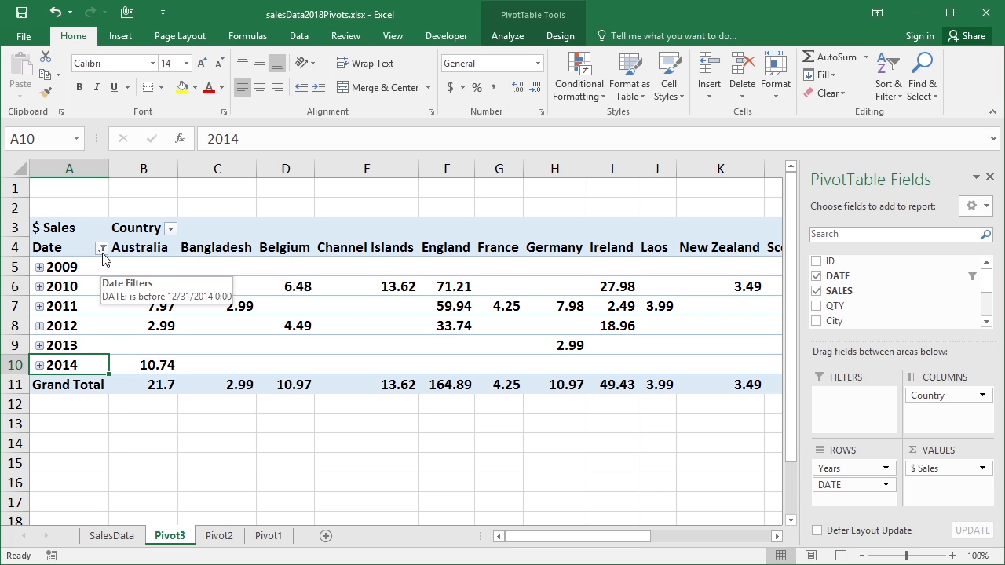
pyautogui.click(102, 250)
pyautogui.moveTo(248, 343)
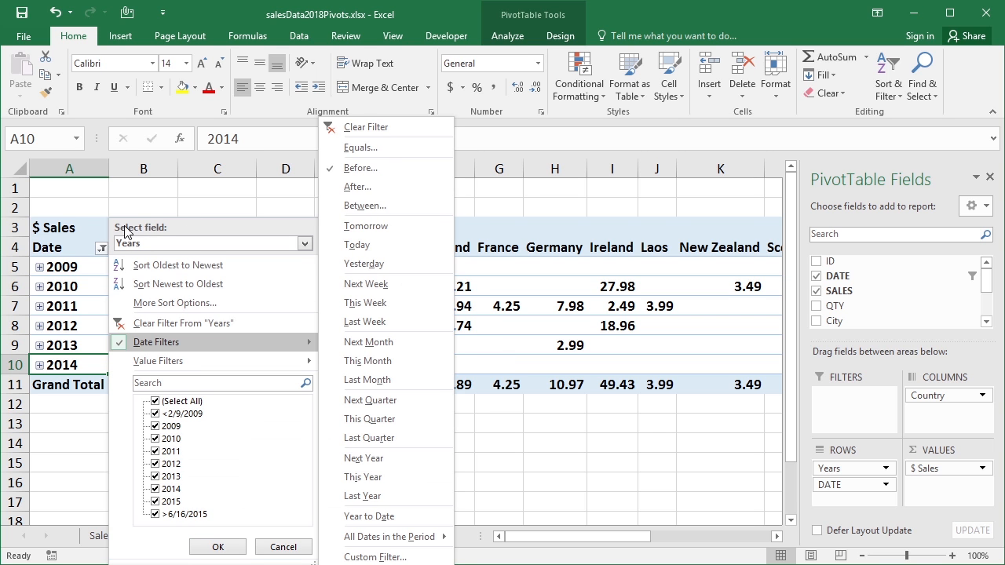
pyautogui.click(95, 218)
pyautogui.moveTo(103, 252)
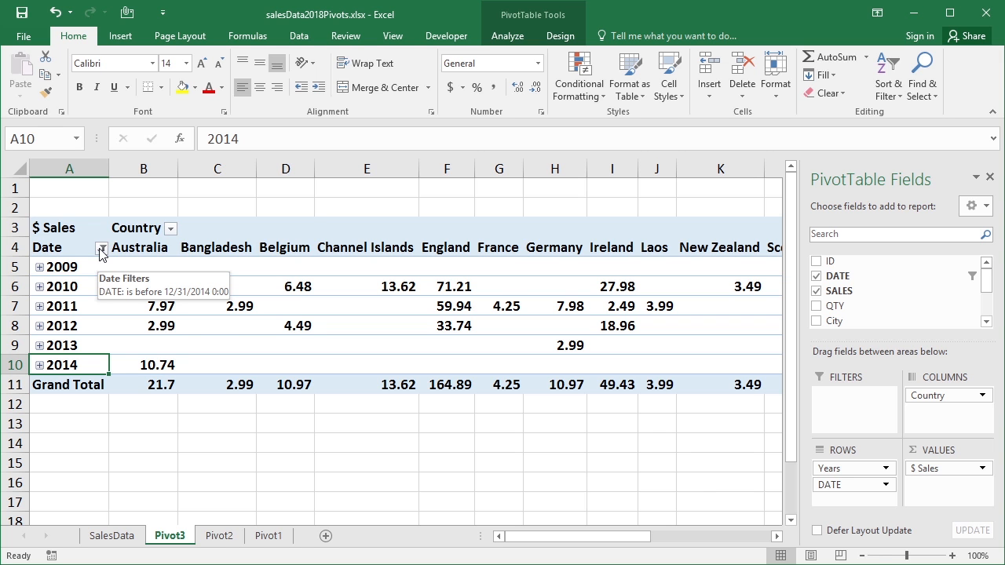
pyautogui.click(102, 248)
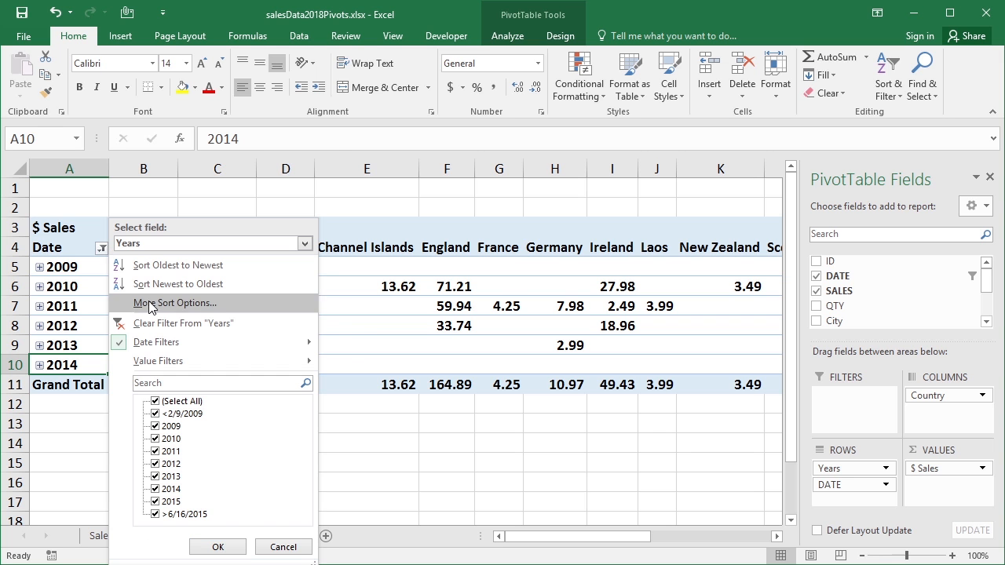
pyautogui.click(163, 323)
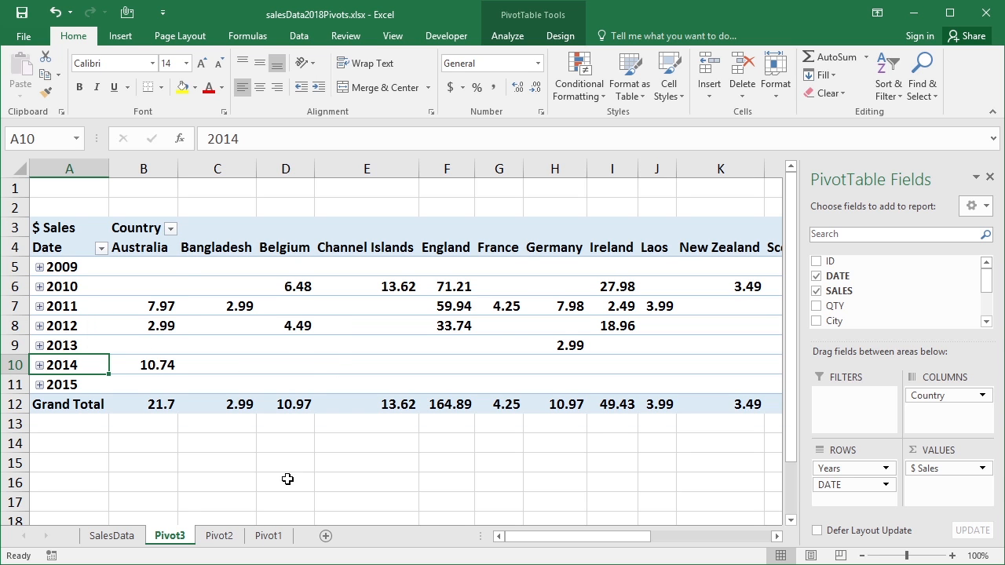
# Look over the pivots on the Pivot2 and Pivot1 sheets.
pyautogui.click(243, 537)
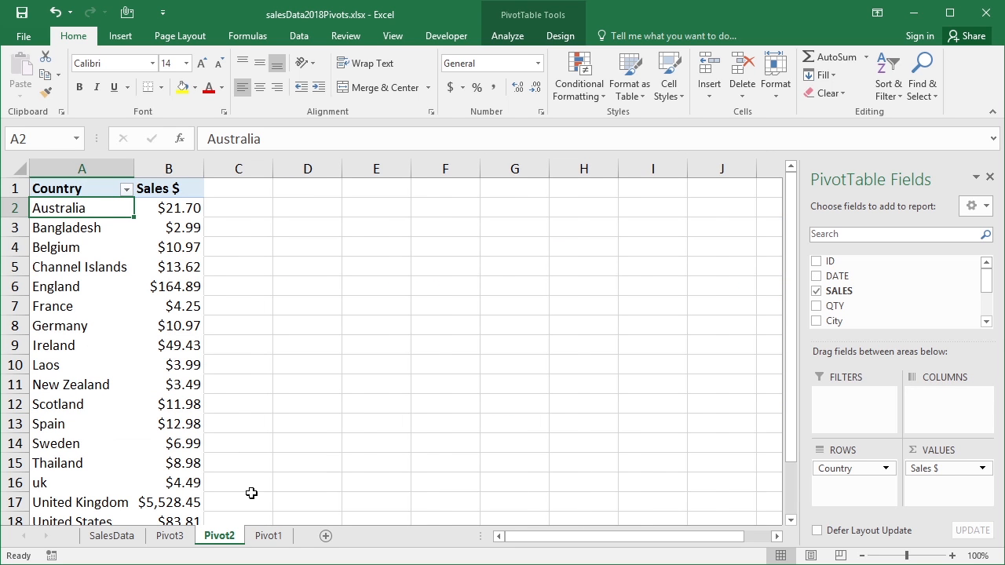
pyautogui.click(267, 536)
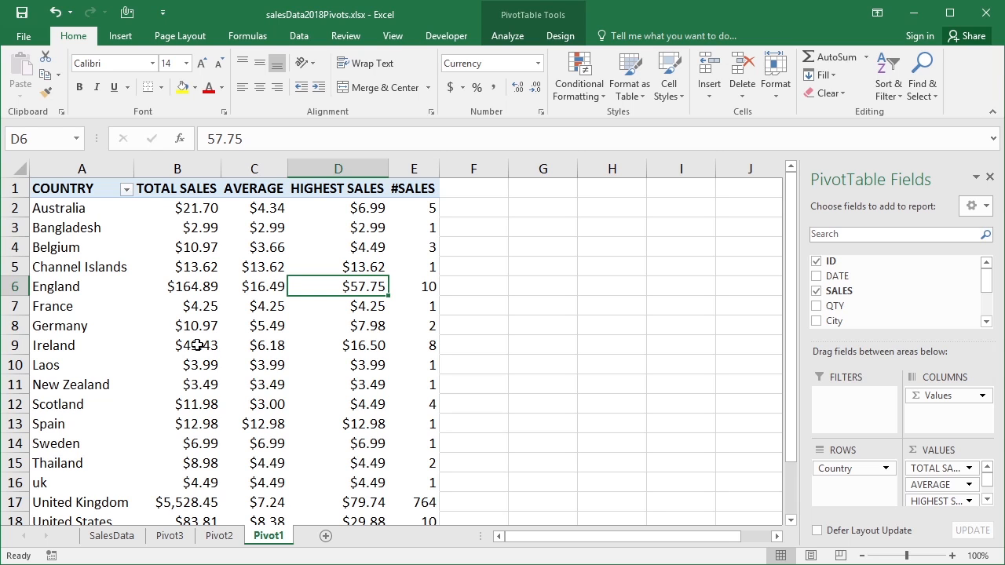
pyautogui.moveTo(197, 345)
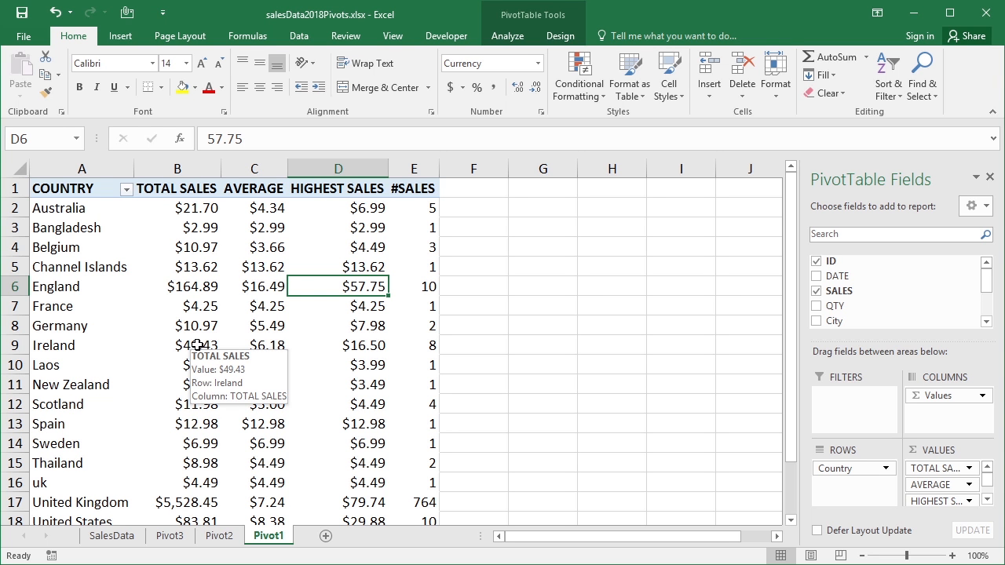